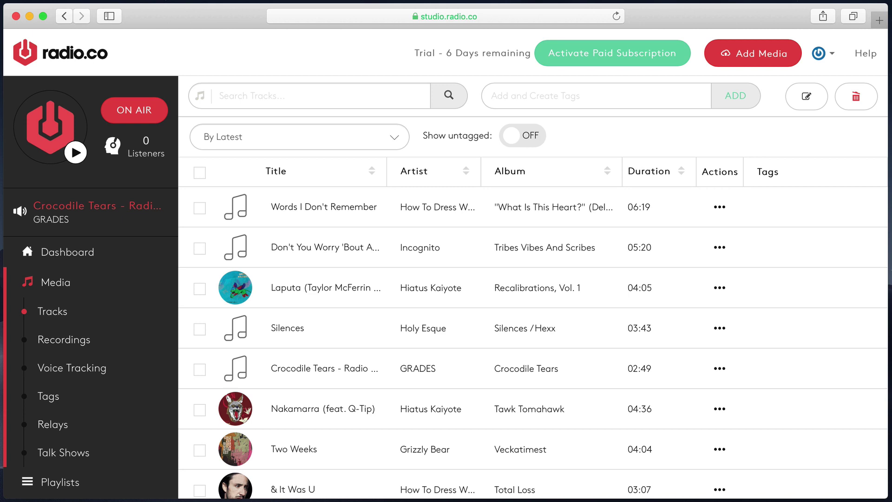
Drag the jingle audio file into the Tracks library.
{"action": "scroll", "coordinate": [261, 224], "scroll_direction": "down", "scroll_amount": 3}
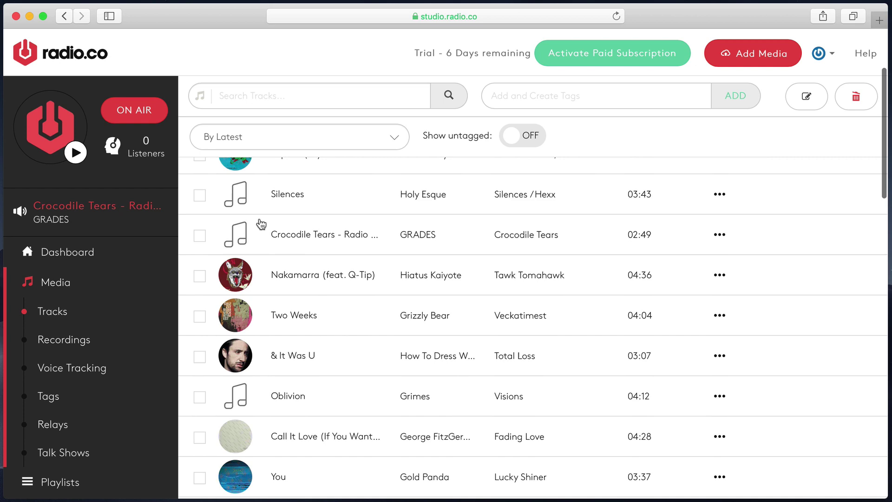
{"action": "scroll", "coordinate": [261, 224], "scroll_direction": "down", "scroll_amount": 15}
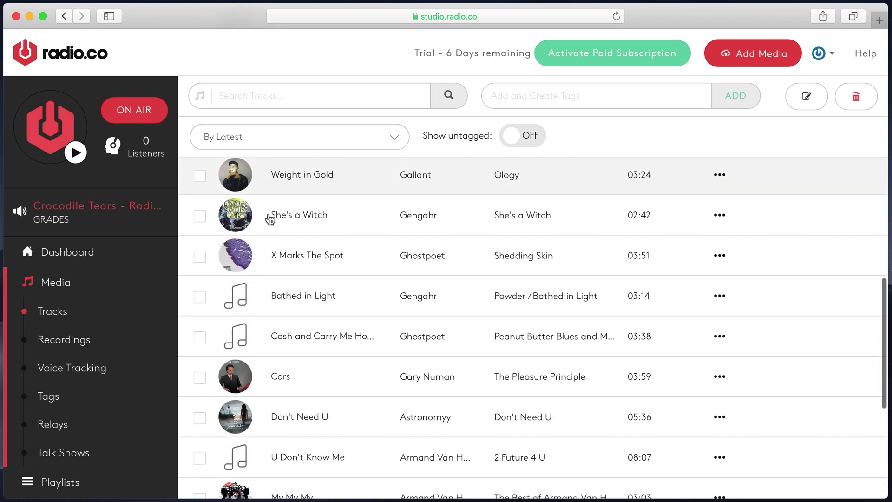
{"action": "scroll", "coordinate": [270, 218], "scroll_direction": "down", "scroll_amount": 5}
{"action": "scroll", "coordinate": [270, 219], "scroll_direction": "up", "scroll_amount": 15}
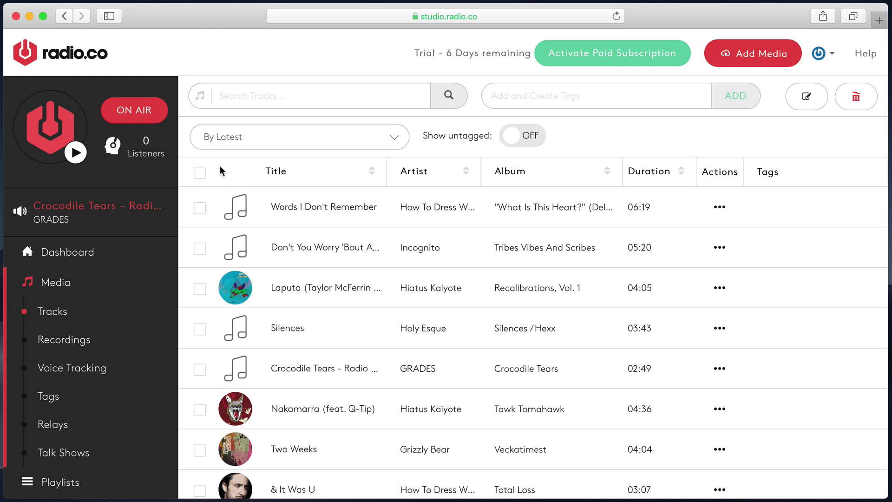
{"action": "mouse_move", "coordinate": [226, 307]}
{"action": "left_click_drag", "start_coordinate": [890, 261], "coordinate": [472, 177]}
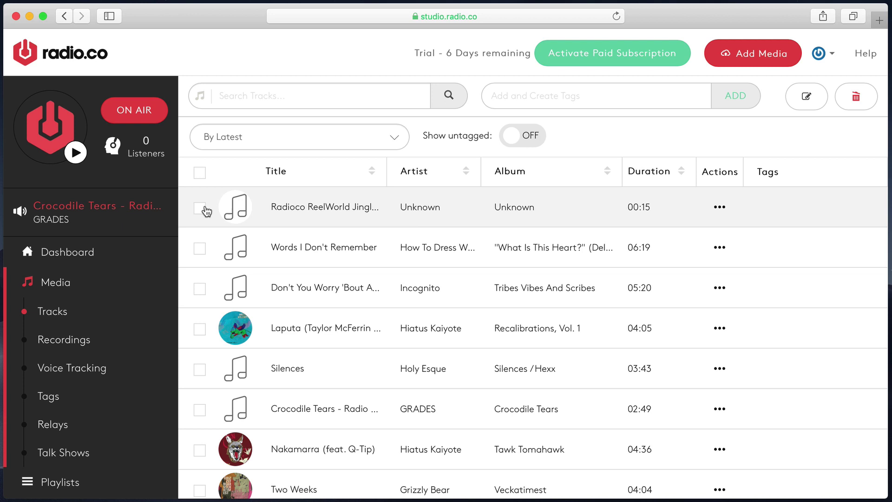
Give the new jingle track the tag 'Jingle'.
{"action": "left_click", "coordinate": [207, 209]}
{"action": "left_click", "coordinate": [195, 215]}
{"action": "left_click", "coordinate": [199, 215]}
{"action": "left_click", "coordinate": [530, 93]}
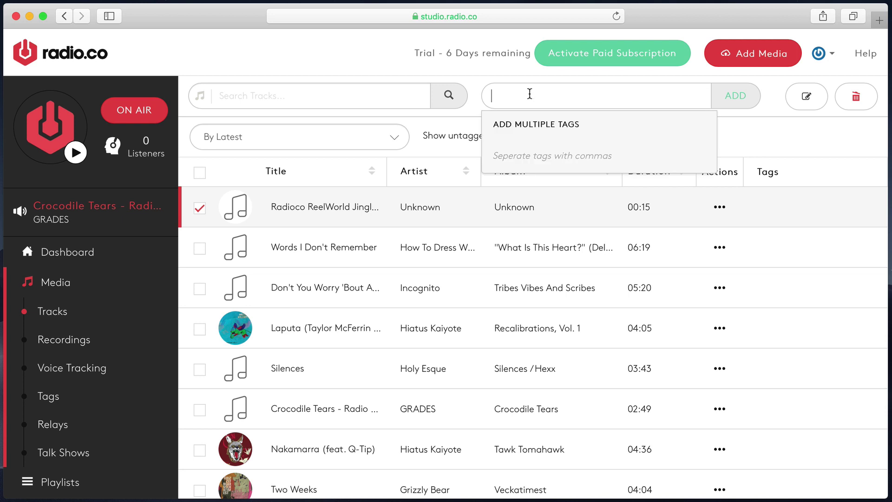
{"action": "type", "text": "Jingle"}
{"action": "left_click", "coordinate": [753, 99]}
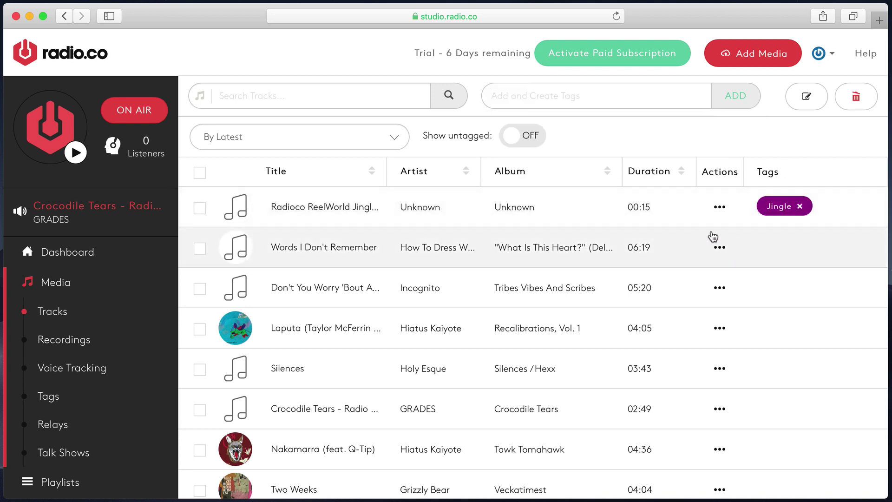
Select all tracks except the jingle and add the 'Music' tag to them.
{"action": "left_click", "coordinate": [199, 174]}
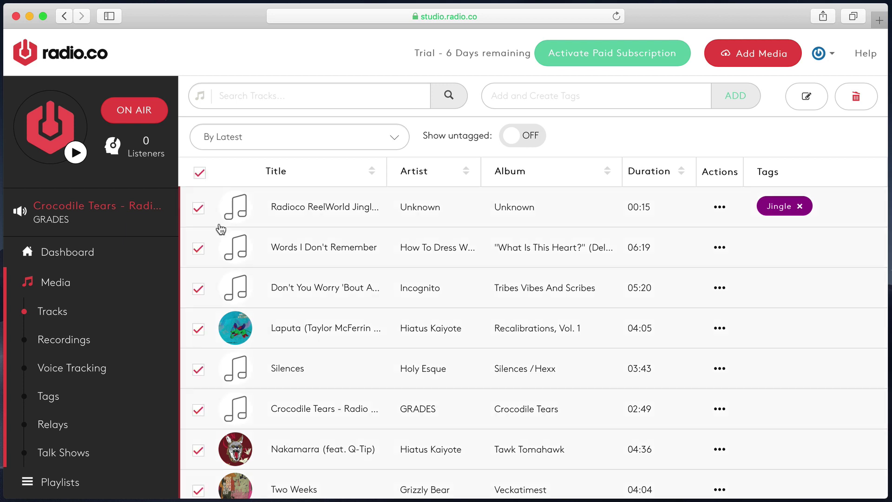
{"action": "left_click", "coordinate": [199, 207]}
{"action": "left_click", "coordinate": [287, 98]}
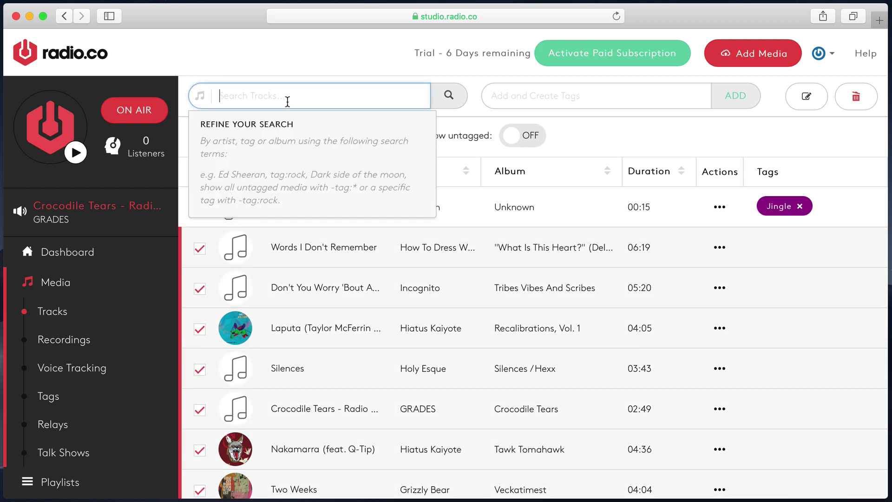
{"action": "left_click", "coordinate": [564, 88]}
{"action": "type", "text": "Music"}
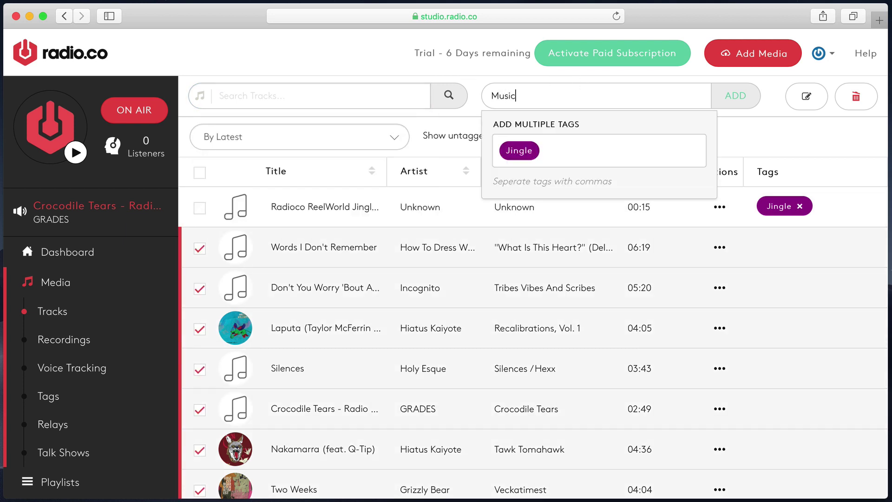
{"action": "key", "text": "Return"}
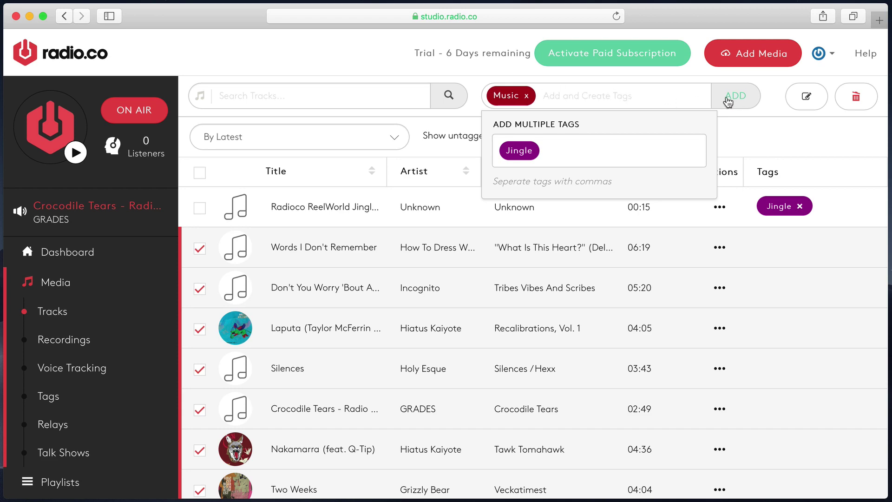
{"action": "left_click", "coordinate": [727, 96]}
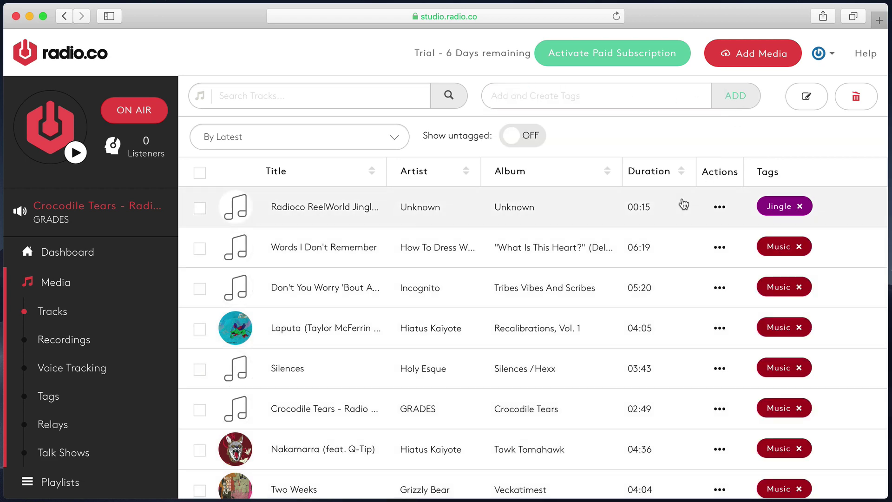
{"action": "scroll", "coordinate": [604, 284], "scroll_direction": "down", "scroll_amount": 10}
{"action": "scroll", "coordinate": [651, 285], "scroll_direction": "down", "scroll_amount": 10}
{"action": "scroll", "coordinate": [651, 287], "scroll_direction": "up", "scroll_amount": 15}
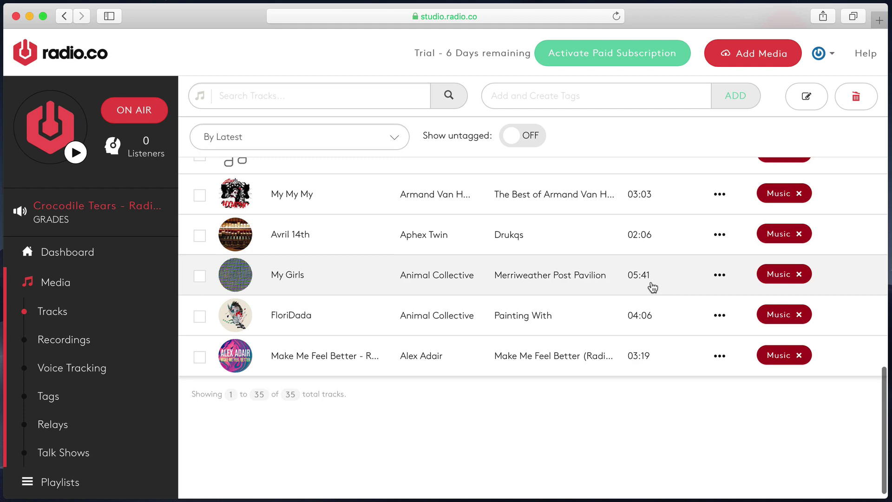
{"action": "scroll", "coordinate": [744, 241], "scroll_direction": "up", "scroll_amount": 5}
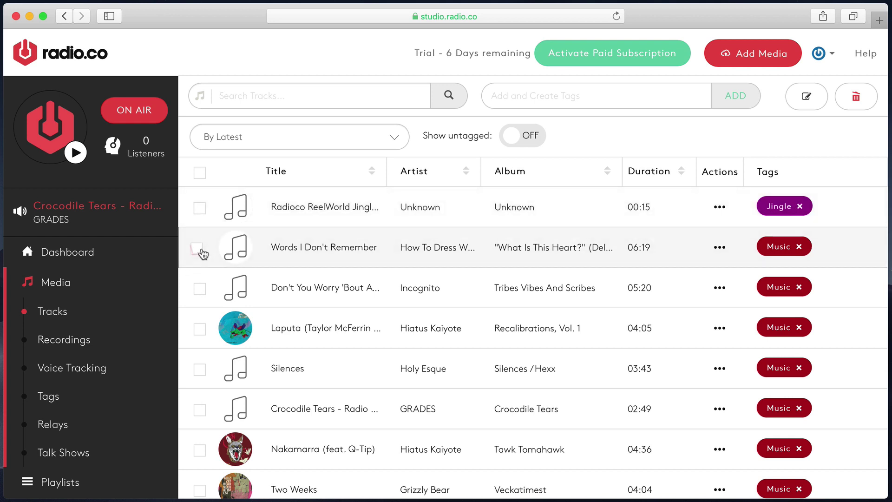
Tag Words I Don't Remember, Incognito, Recalibrations, Silences and GRADES with 'A'.
{"action": "left_click", "coordinate": [199, 249]}
{"action": "left_click", "coordinate": [200, 289]}
{"action": "left_click", "coordinate": [199, 330]}
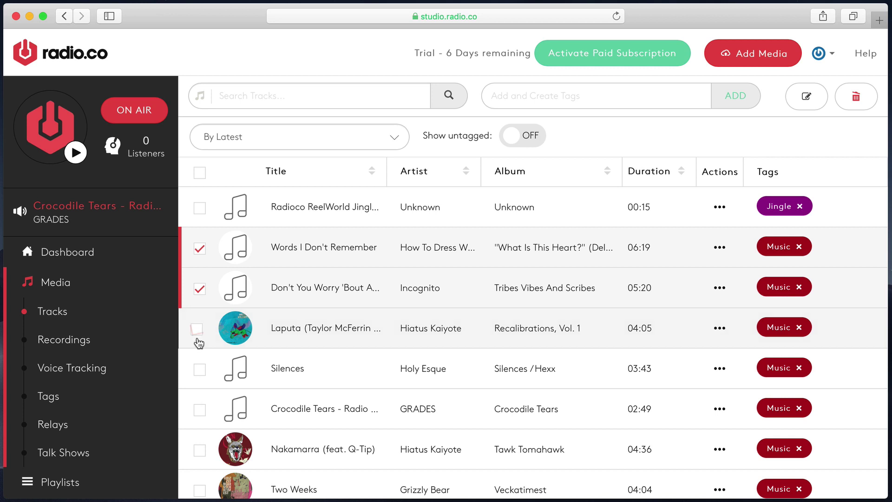
{"action": "left_click", "coordinate": [198, 372]}
{"action": "left_click", "coordinate": [199, 411]}
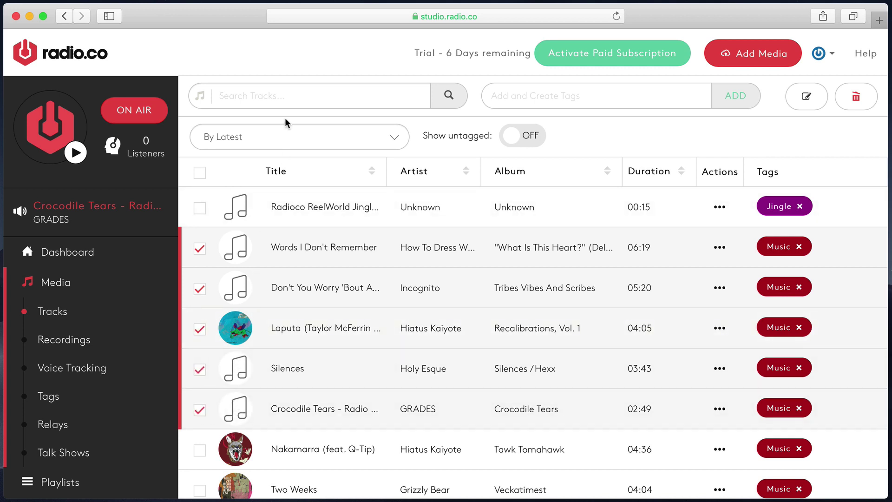
{"action": "left_click", "coordinate": [536, 97]}
{"action": "type", "text": "A"}
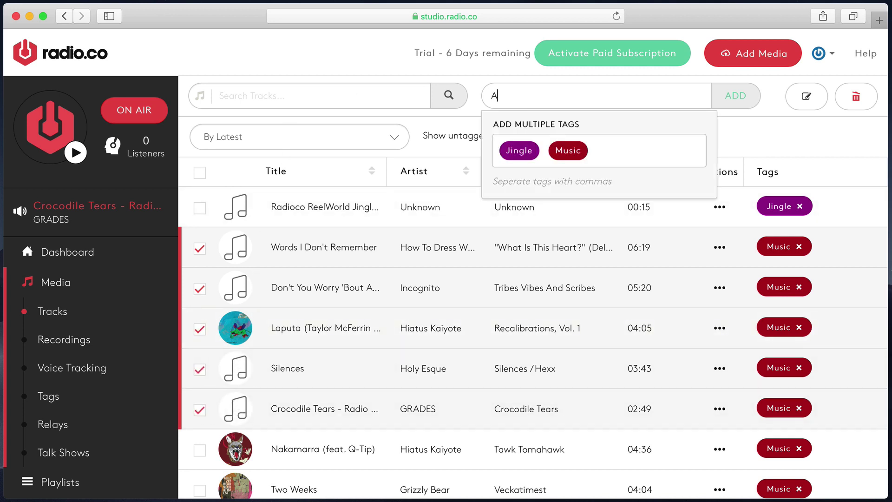
{"action": "key", "text": "Return"}
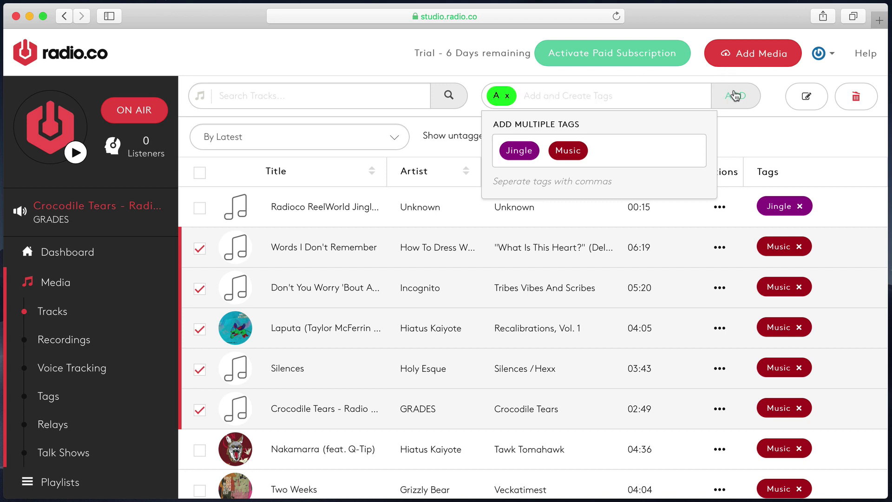
{"action": "left_click", "coordinate": [736, 95]}
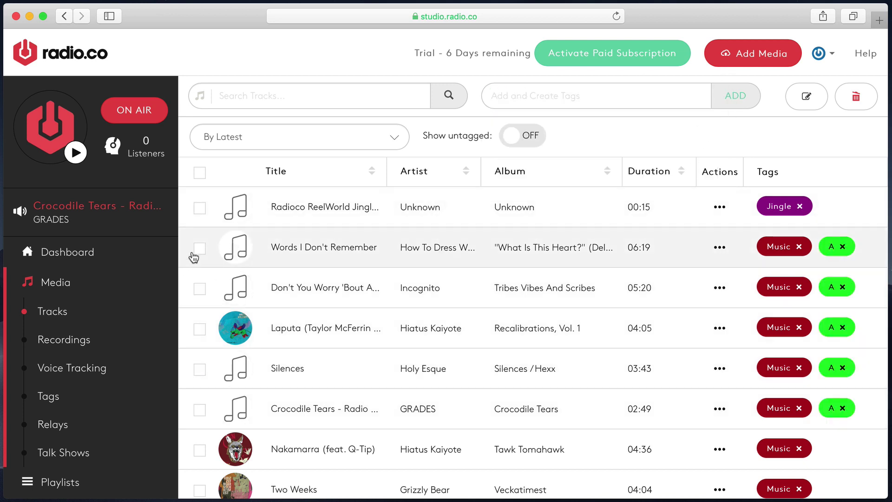
Tag Words I Don't Remember, Incognito and Recalibrations with 'Top 40'.
{"action": "left_click", "coordinate": [199, 248]}
{"action": "left_click", "coordinate": [200, 288]}
{"action": "left_click", "coordinate": [200, 329]}
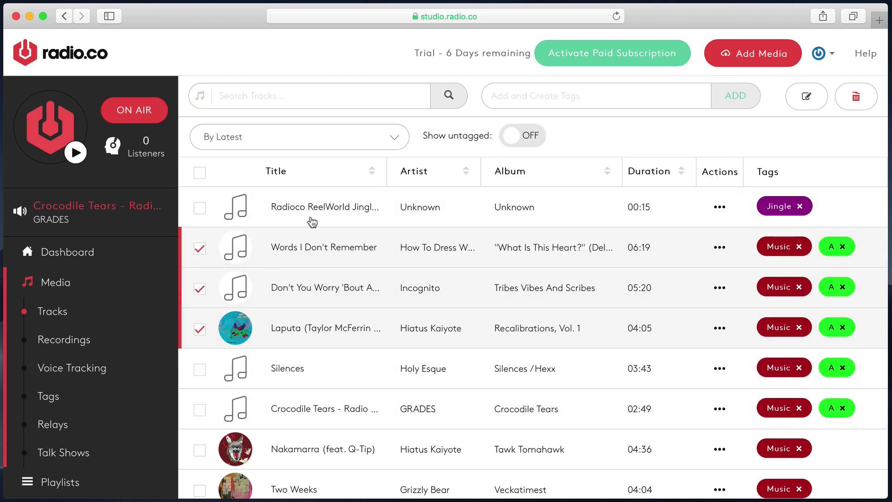
{"action": "left_click", "coordinate": [330, 96]}
{"action": "left_click", "coordinate": [575, 95]}
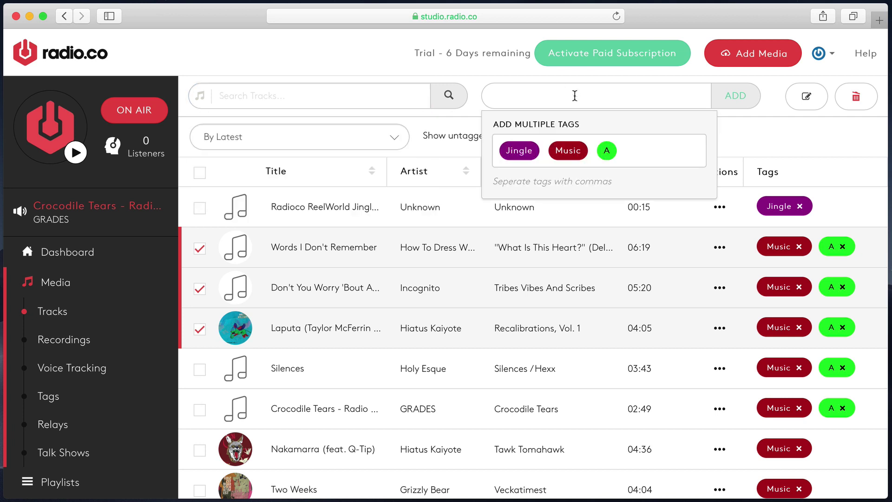
{"action": "type", "text": "Top 40"}
{"action": "key", "text": "Return"}
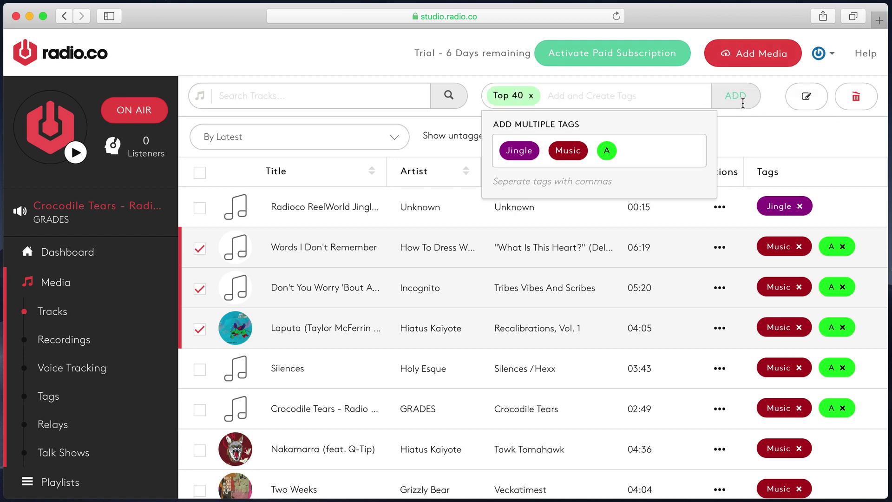
{"action": "left_click", "coordinate": [743, 102]}
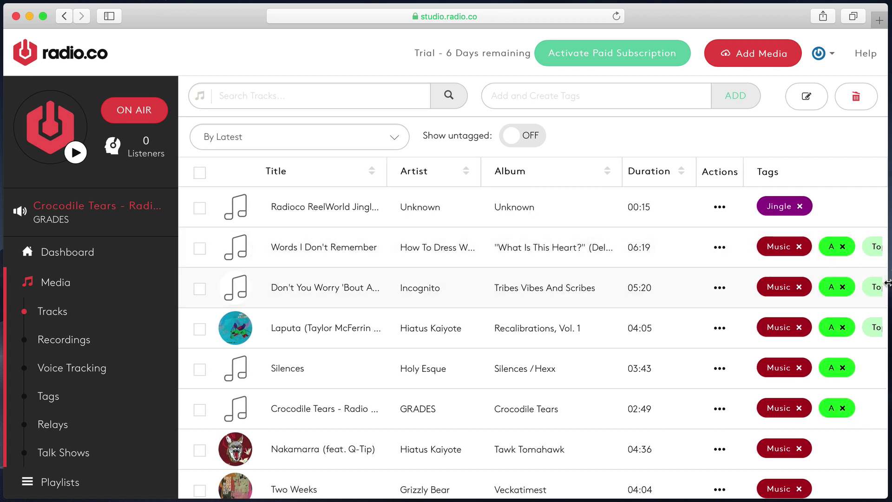
Remove the A tags from Incognito and Recalibrations, plus Incognito's Music tag.
{"action": "scroll", "coordinate": [869, 288], "scroll_direction": "right", "scroll_amount": 3}
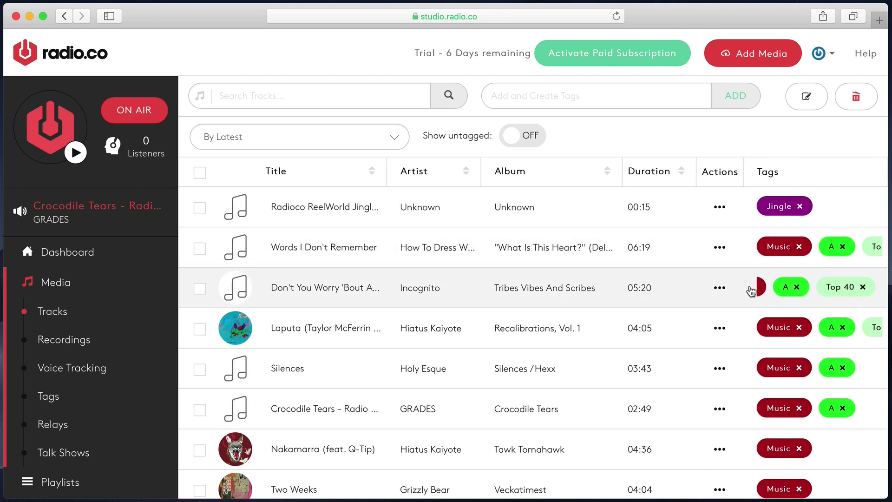
{"action": "scroll", "coordinate": [762, 286], "scroll_direction": "left", "scroll_amount": 3}
{"action": "scroll", "coordinate": [802, 290], "scroll_direction": "right", "scroll_amount": 3}
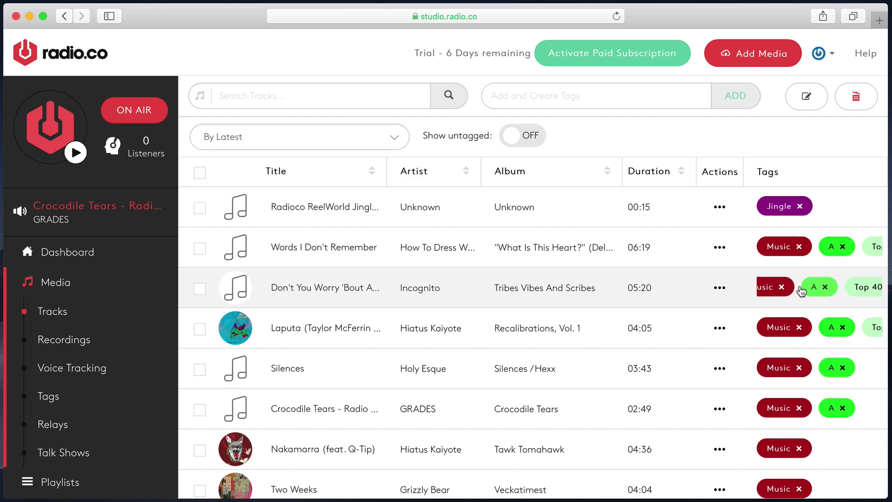
{"action": "scroll", "coordinate": [801, 290], "scroll_direction": "left", "scroll_amount": 5}
{"action": "scroll", "coordinate": [808, 291], "scroll_direction": "right", "scroll_amount": 3}
{"action": "scroll", "coordinate": [818, 291], "scroll_direction": "left", "scroll_amount": 3}
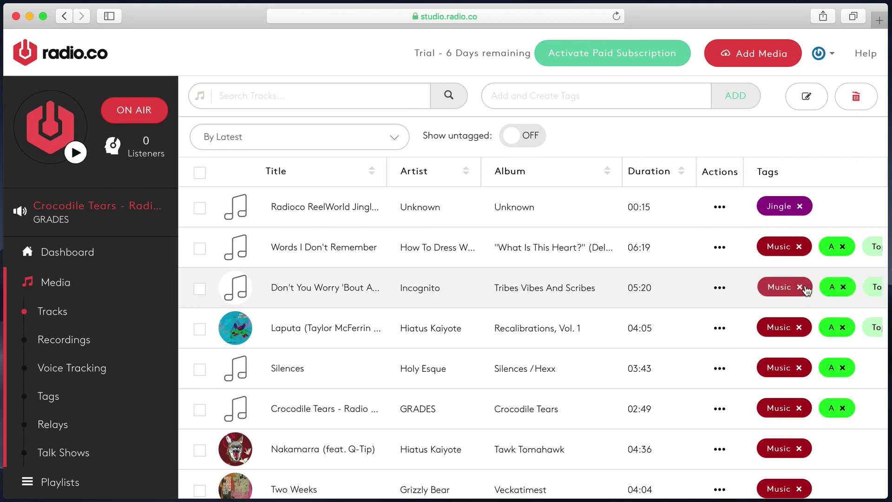
{"action": "left_click", "coordinate": [844, 288]}
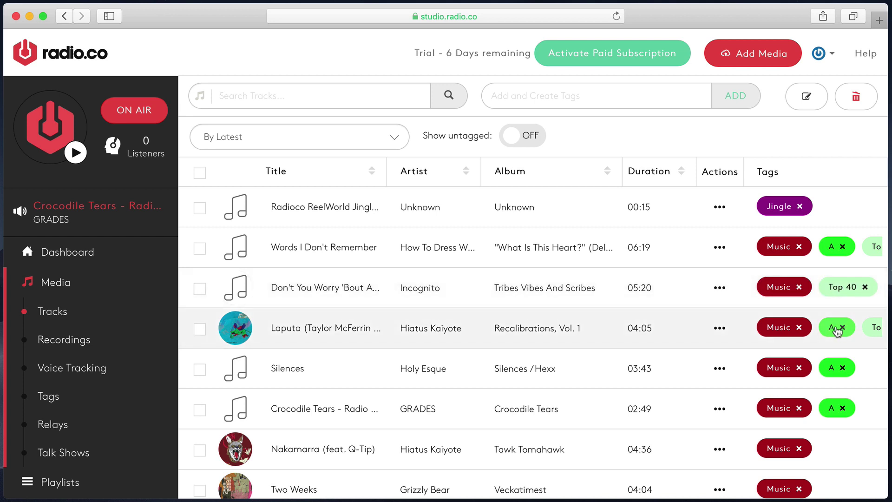
{"action": "left_click", "coordinate": [842, 328]}
{"action": "left_click", "coordinate": [799, 287]}
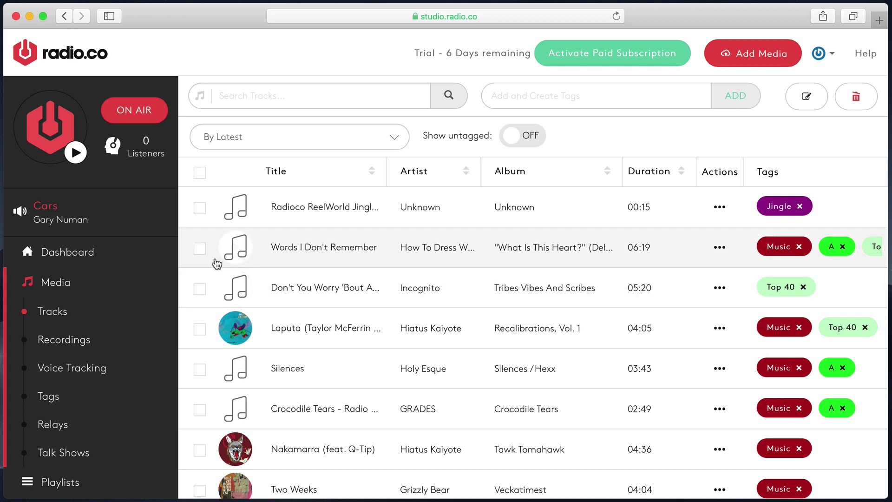
In the Tags list, recolour the Music tag blue and save it.
{"action": "left_click", "coordinate": [106, 394]}
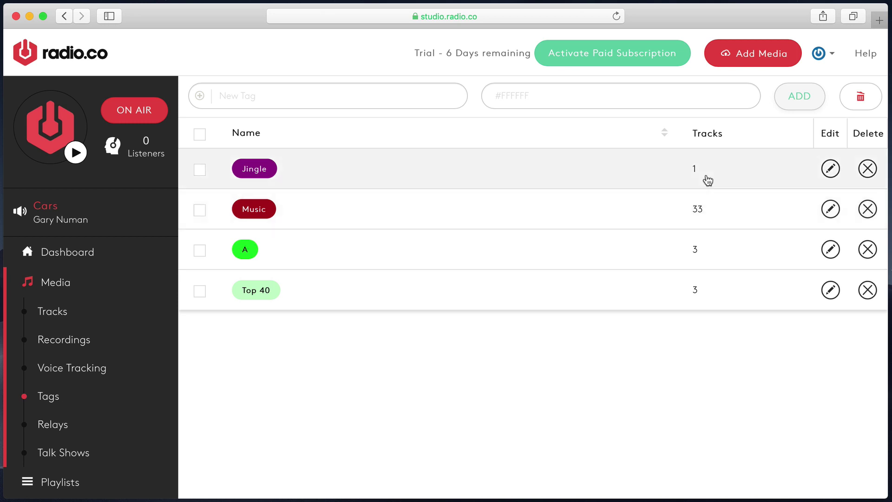
{"action": "left_click", "coordinate": [832, 210]}
{"action": "left_click", "coordinate": [357, 193]}
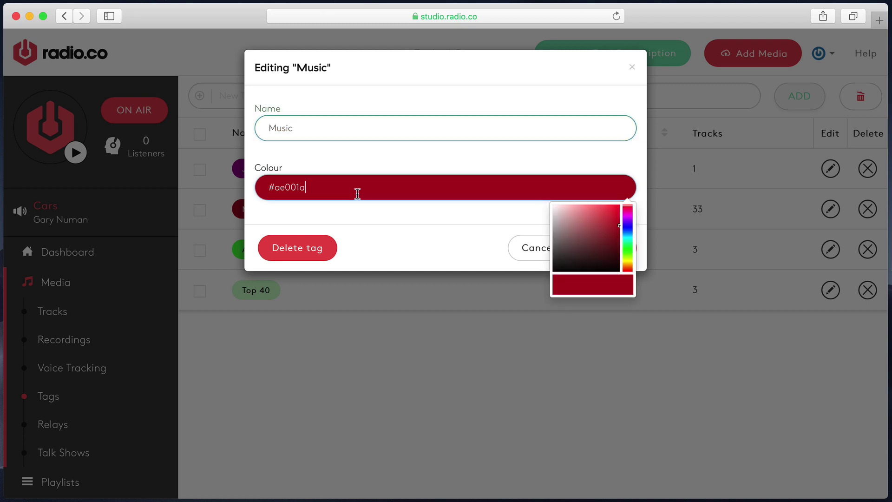
{"action": "mouse_move", "coordinate": [595, 240]}
{"action": "left_mouse_down"}
{"action": "mouse_move", "coordinate": [576, 251]}
{"action": "mouse_move", "coordinate": [600, 247]}
{"action": "left_mouse_up"}
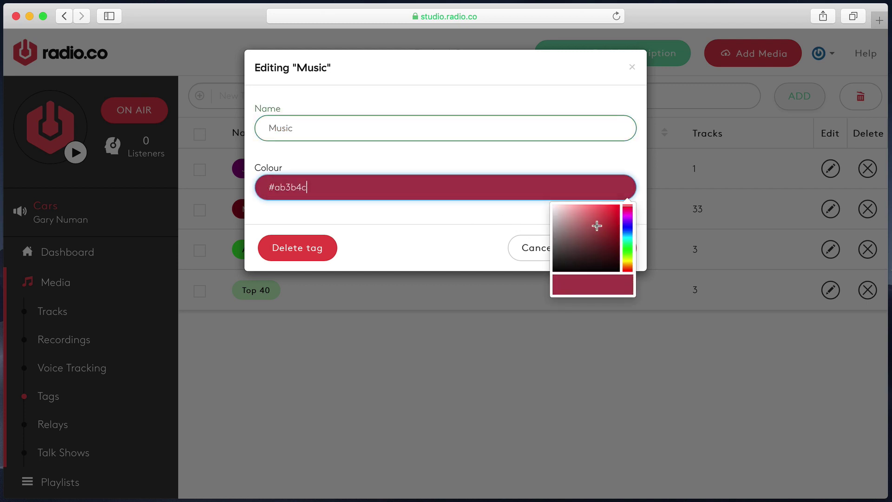
{"action": "mouse_move", "coordinate": [627, 232]}
{"action": "left_mouse_down"}
{"action": "mouse_move", "coordinate": [598, 233]}
{"action": "mouse_move", "coordinate": [613, 233]}
{"action": "mouse_move", "coordinate": [612, 216]}
{"action": "left_mouse_up"}
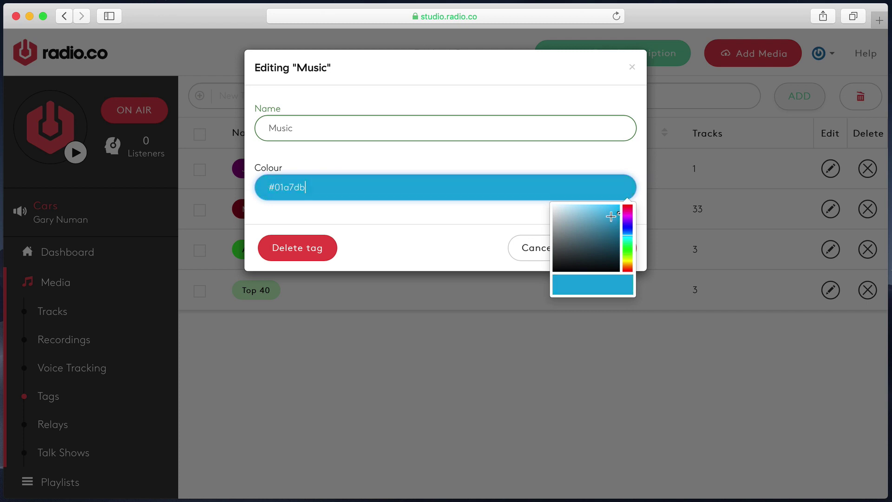
{"action": "left_click", "coordinate": [590, 248]}
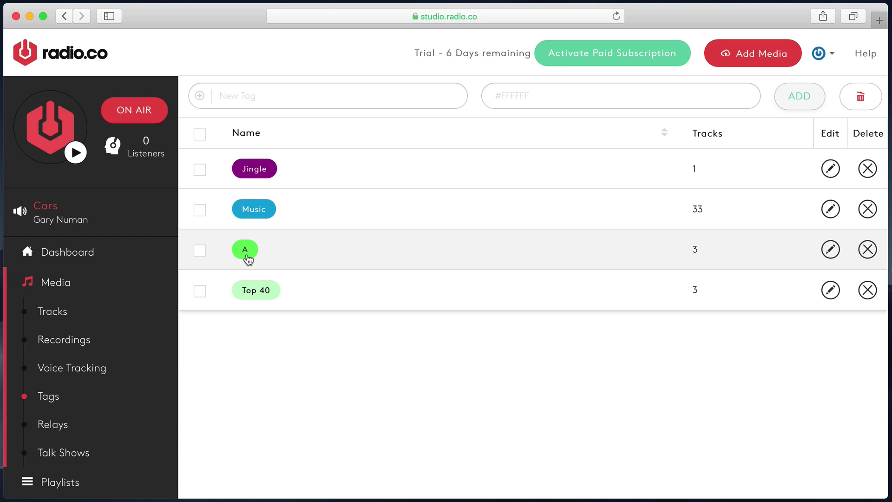
Create a dark red 'Rock' tag, then delete it again.
{"action": "left_click", "coordinate": [367, 105]}
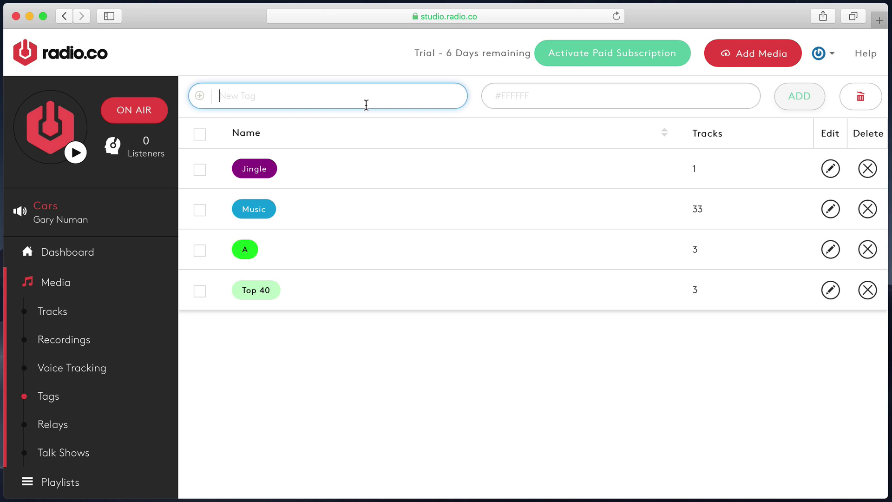
{"action": "type", "text": "Rock"}
{"action": "left_click", "coordinate": [565, 97]}
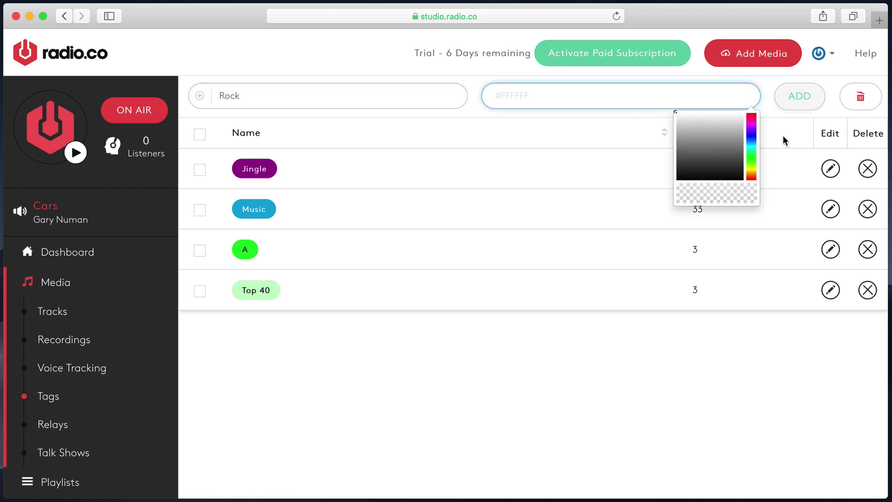
{"action": "mouse_move", "coordinate": [752, 136]}
{"action": "left_mouse_down"}
{"action": "mouse_move", "coordinate": [757, 122]}
{"action": "mouse_move", "coordinate": [755, 151]}
{"action": "mouse_move", "coordinate": [755, 116]}
{"action": "left_mouse_up"}
{"action": "left_click", "coordinate": [716, 145]}
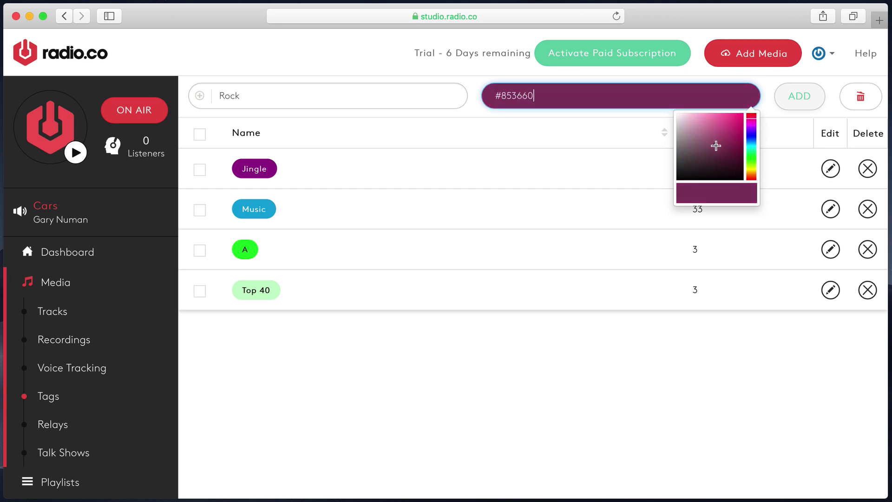
{"action": "left_click_drag", "start_coordinate": [717, 145], "coordinate": [709, 150]}
{"action": "left_click_drag", "start_coordinate": [755, 119], "coordinate": [713, 148]}
{"action": "left_click", "coordinate": [799, 98]}
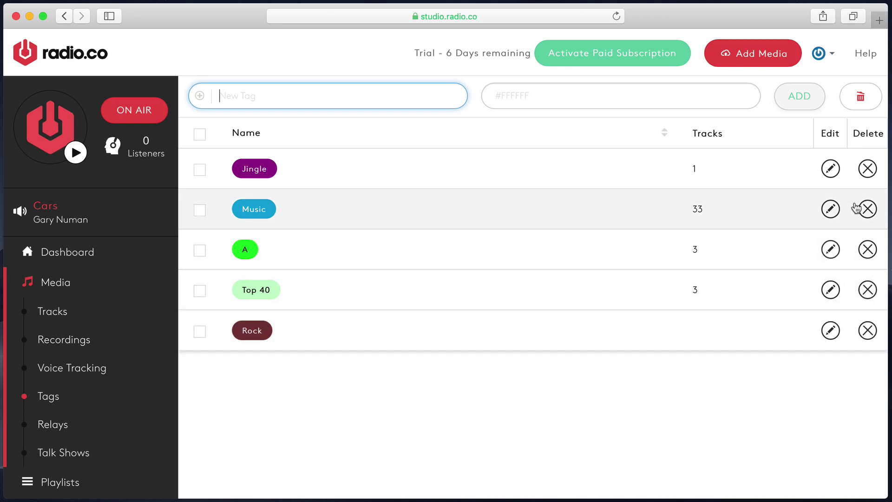
{"action": "left_click", "coordinate": [867, 331]}
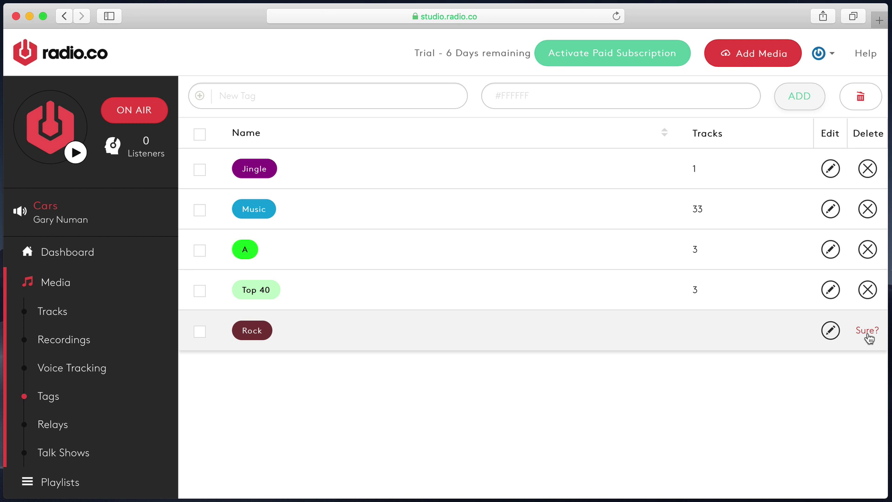
{"action": "left_click", "coordinate": [867, 331]}
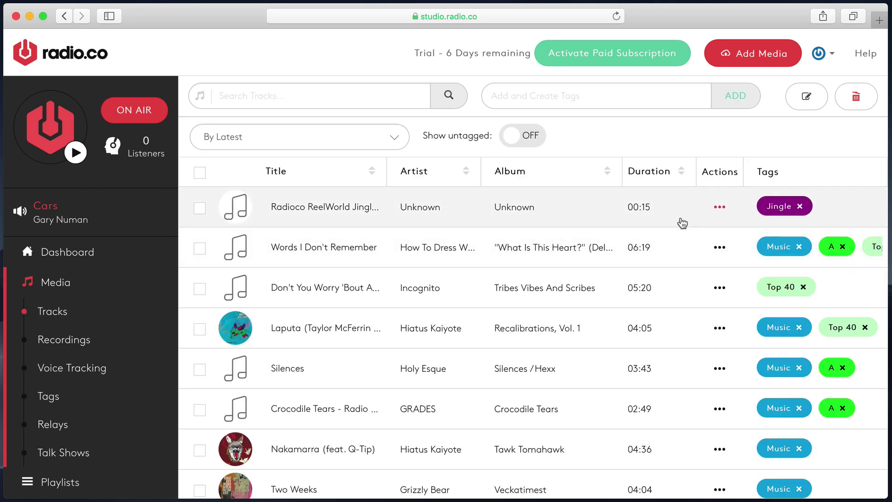
Add the jingle track to the play queue from its Actions menu.
{"action": "left_click", "coordinate": [719, 209]}
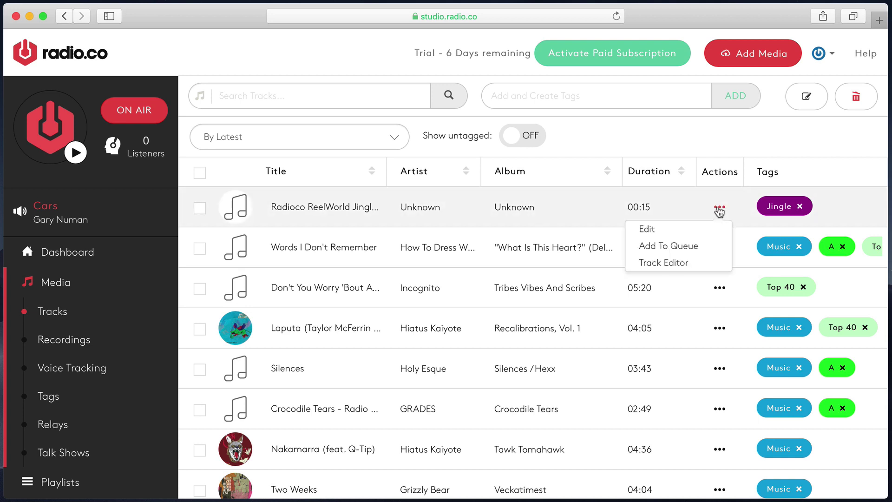
{"action": "left_click", "coordinate": [704, 251]}
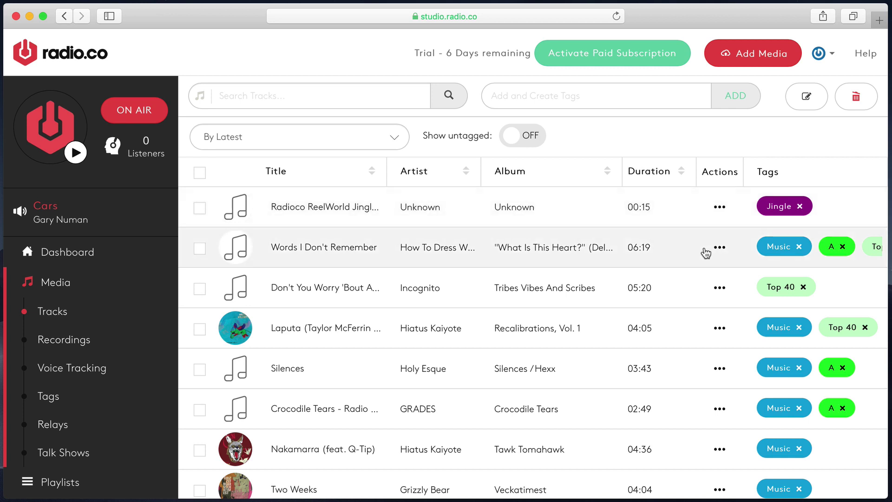
Remove Oblivion from the Dashboard queue and return to the Media track library.
{"action": "left_click", "coordinate": [86, 255]}
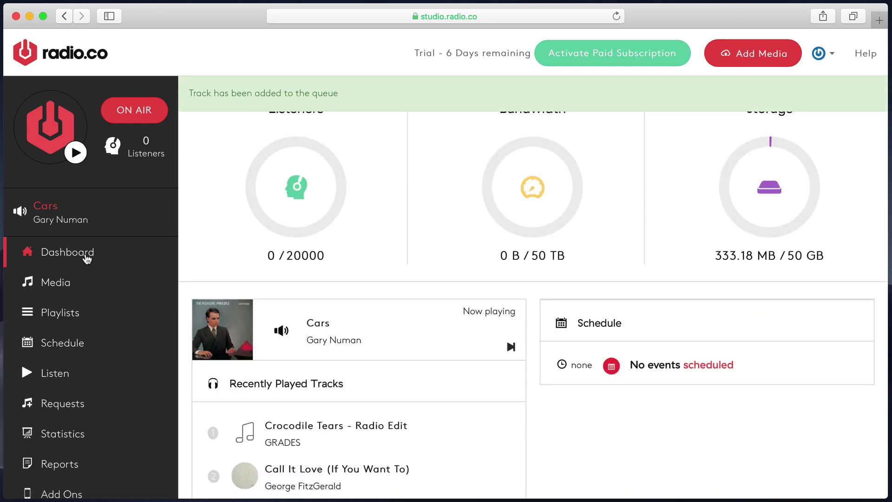
{"action": "scroll", "coordinate": [756, 370], "scroll_direction": "down", "scroll_amount": 4}
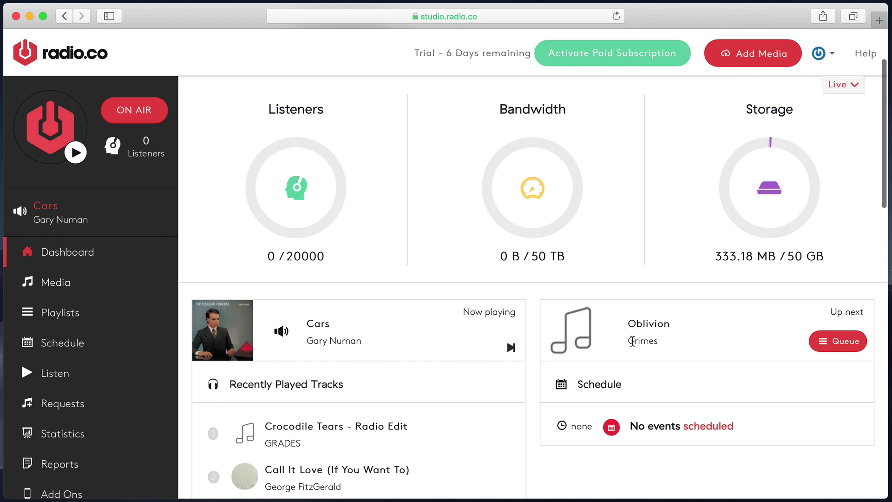
{"action": "left_click", "coordinate": [840, 352]}
{"action": "scroll", "coordinate": [832, 353], "scroll_direction": "down", "scroll_amount": 3}
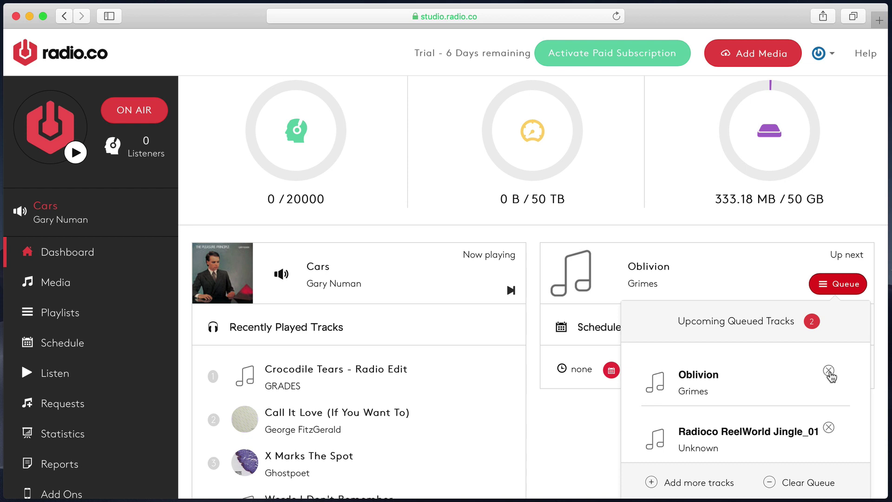
{"action": "left_click", "coordinate": [829, 372]}
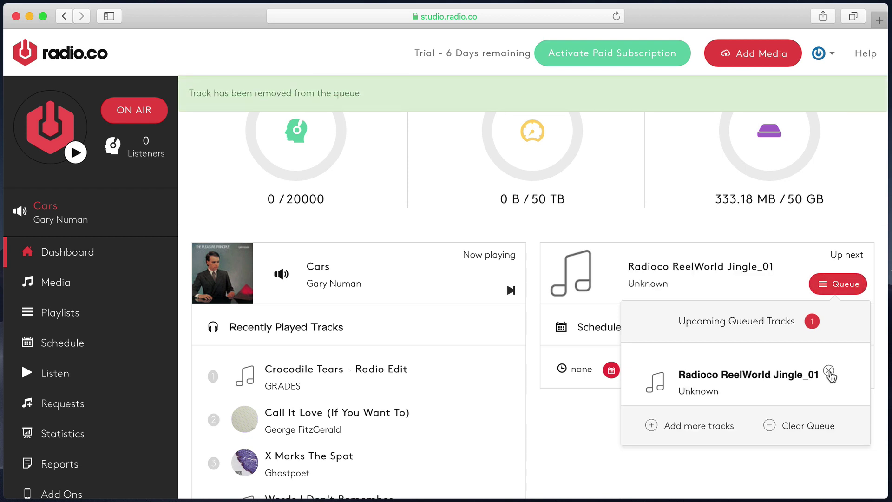
{"action": "left_click", "coordinate": [83, 290]}
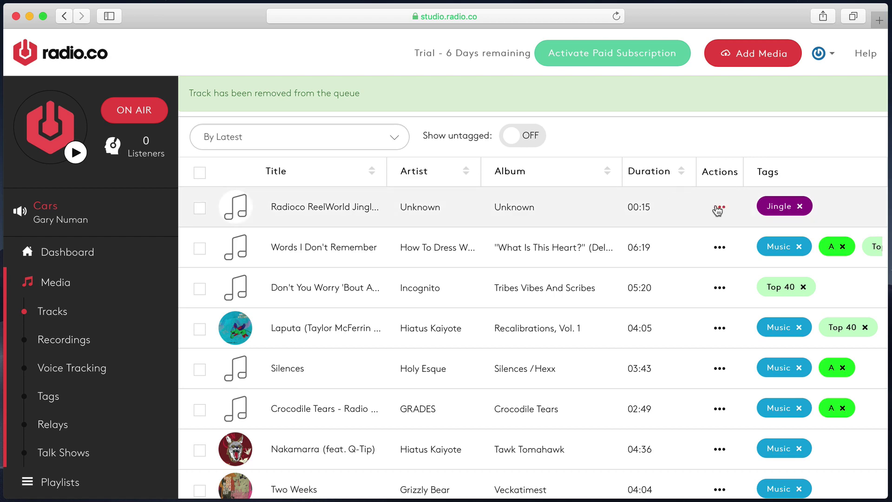
Edit the jingle's details and change its title to 'You're Listening To XX Radio'.
{"action": "left_click", "coordinate": [718, 208]}
{"action": "left_click", "coordinate": [697, 230]}
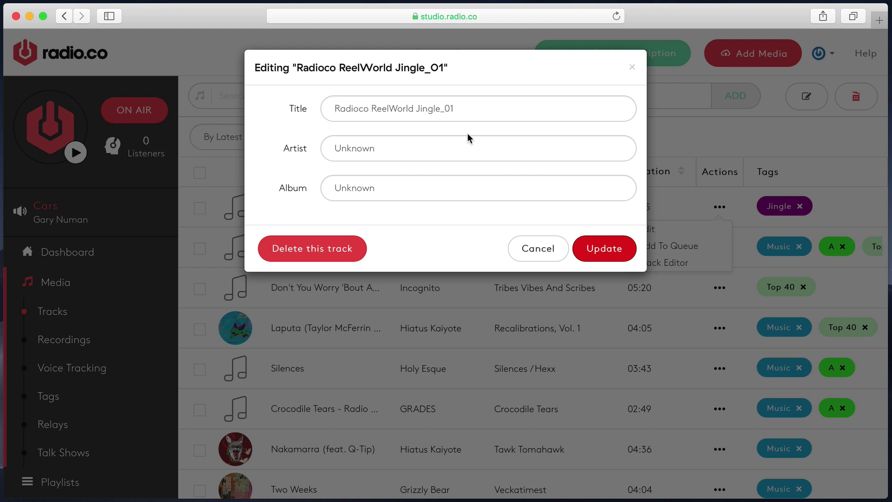
{"action": "left_click", "coordinate": [394, 154]}
{"action": "left_click", "coordinate": [408, 183]}
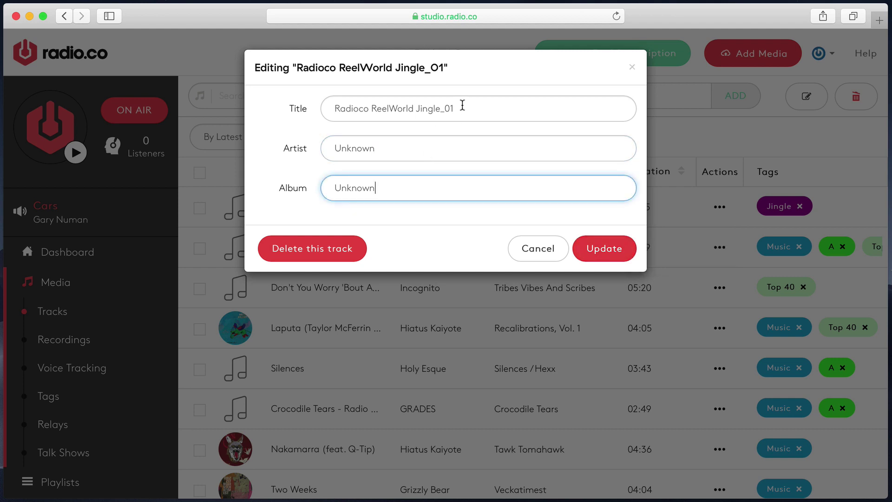
{"action": "left_click_drag", "start_coordinate": [492, 107], "coordinate": [320, 108]}
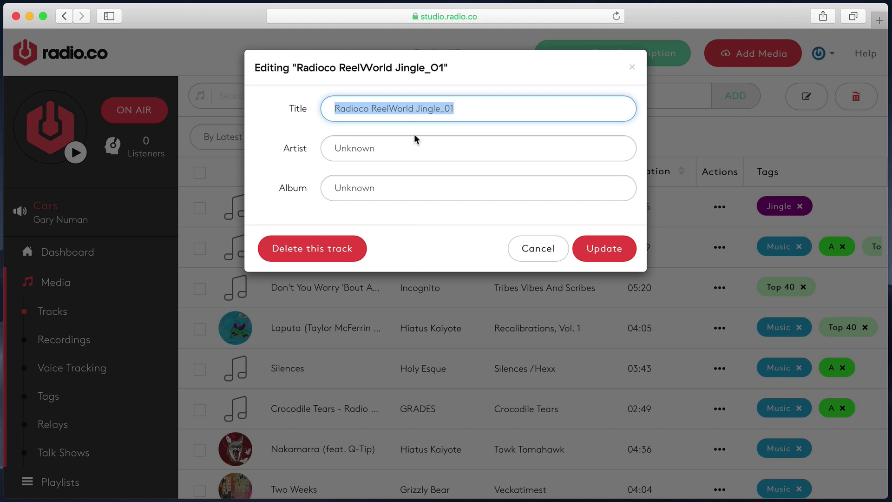
{"action": "type", "text": "Y"}
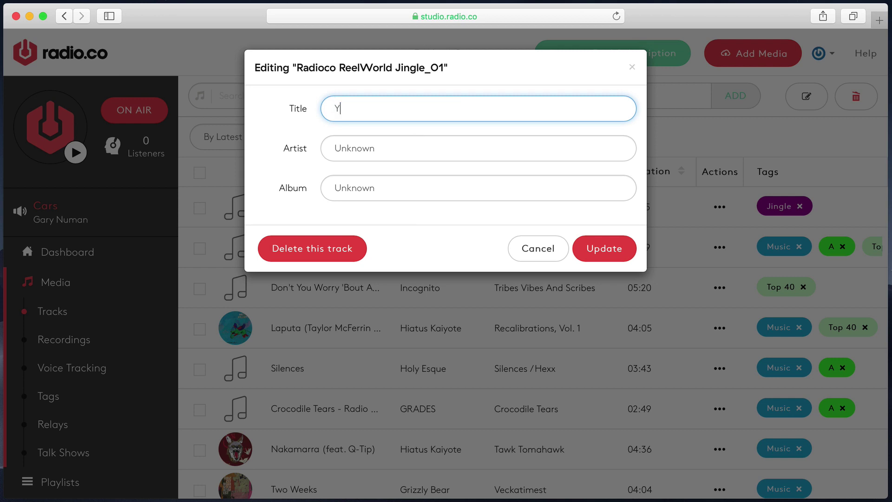
{"action": "type", "text": "ou're Listening To XX Radio"}
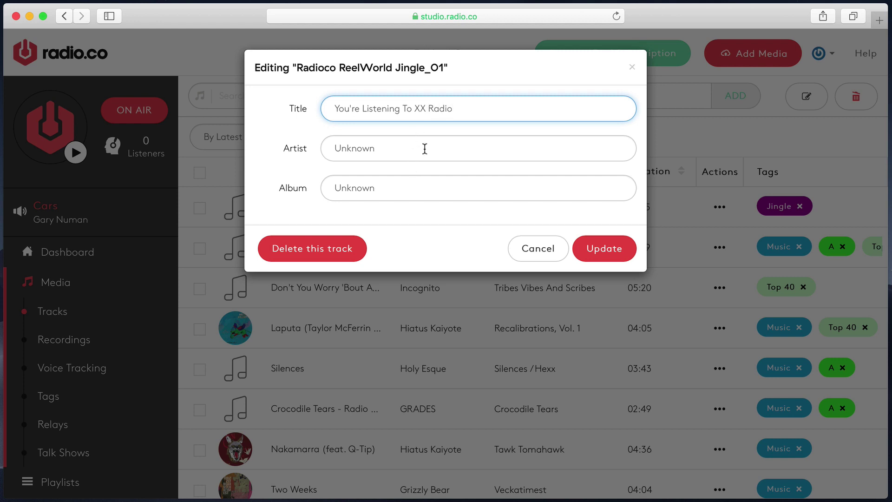
Set the artist to Radio.co and album to 'Main Jingle.', then save.
{"action": "left_click_drag", "start_coordinate": [424, 147], "coordinate": [268, 148]}
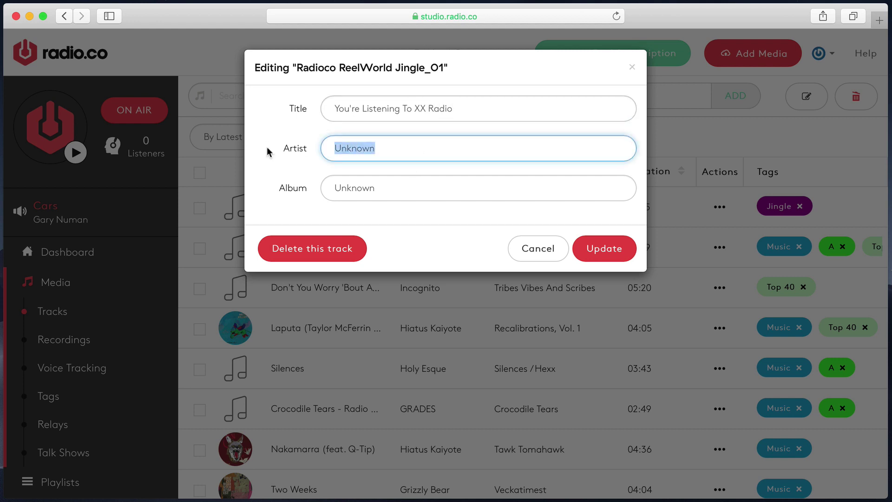
{"action": "type", "text": "Radio.co"}
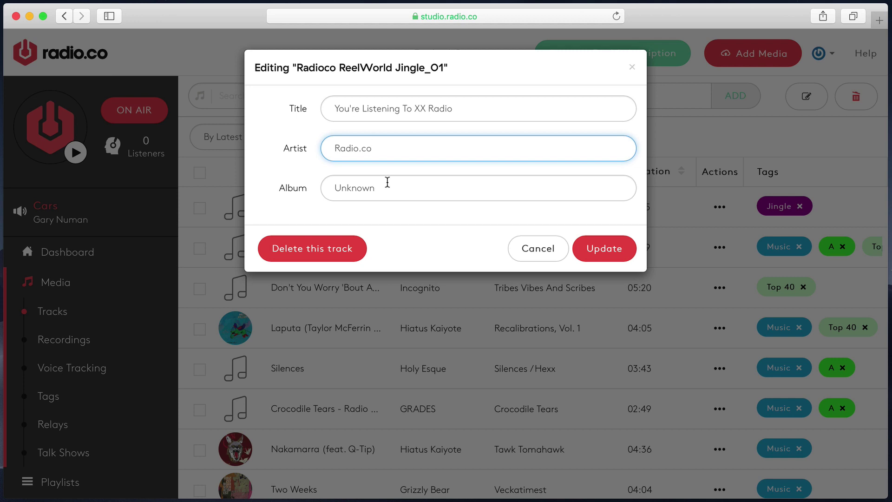
{"action": "left_click_drag", "start_coordinate": [387, 182], "coordinate": [232, 188]}
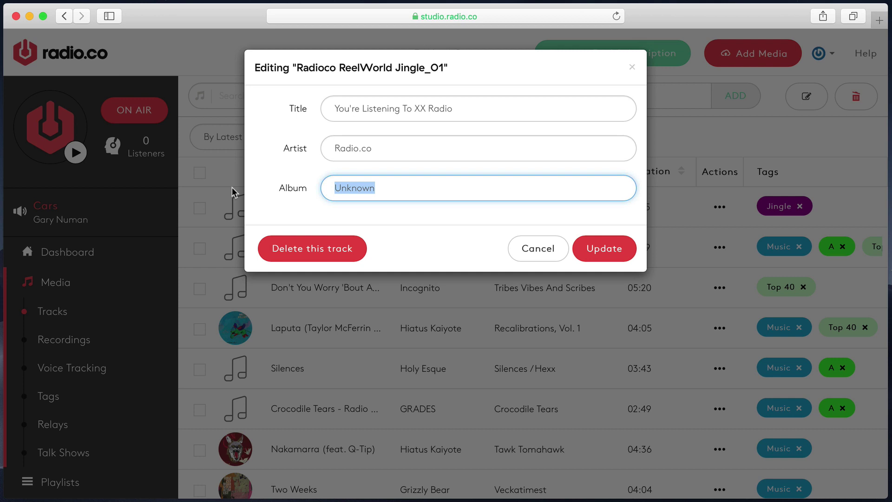
{"action": "type", "text": "Main J"}
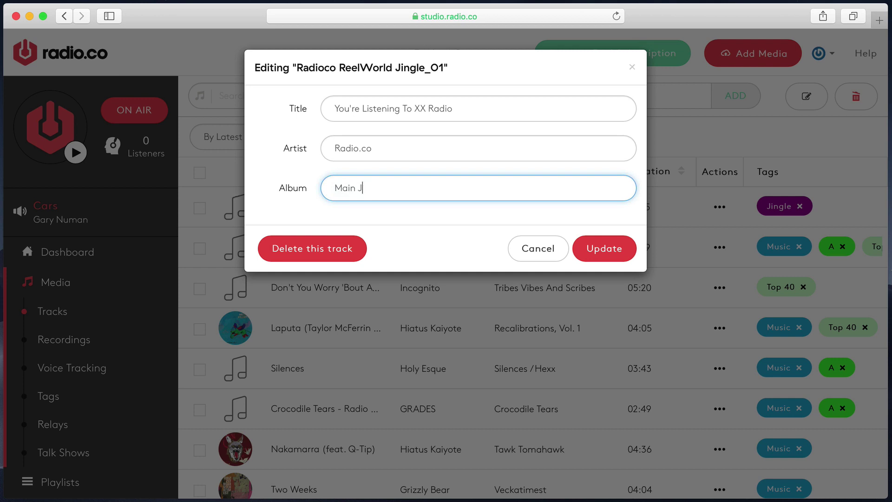
{"action": "type", "text": "uingle."}
{"action": "left_click_drag", "start_coordinate": [404, 191], "coordinate": [297, 189]}
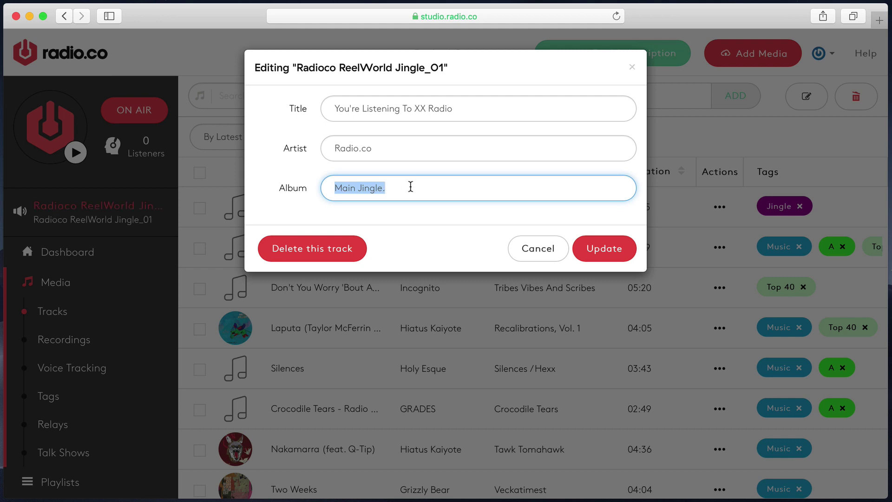
{"action": "left_click", "coordinate": [604, 259]}
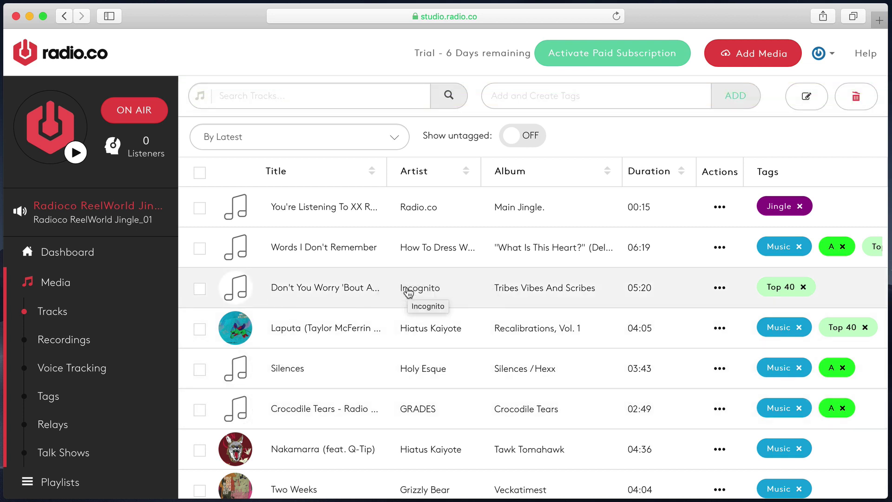
{"action": "left_click", "coordinate": [200, 246]}
{"action": "left_click", "coordinate": [200, 285]}
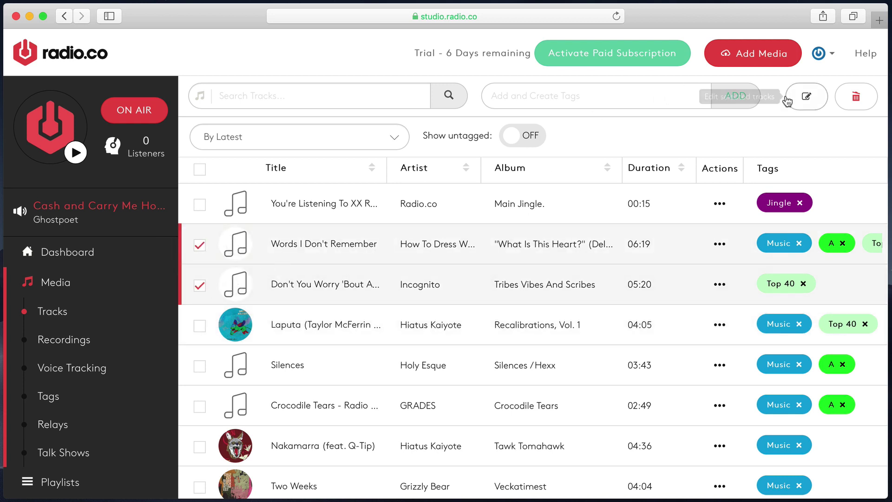
{"action": "left_click", "coordinate": [807, 104]}
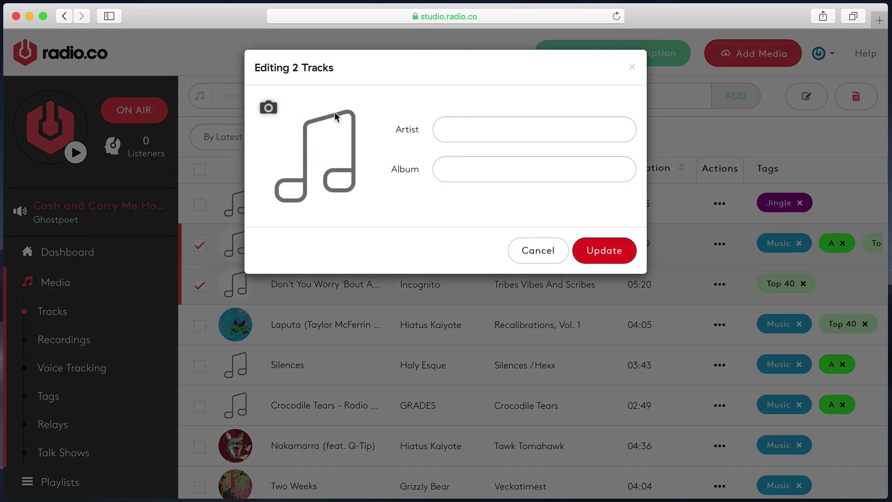
{"action": "left_click", "coordinate": [485, 128]}
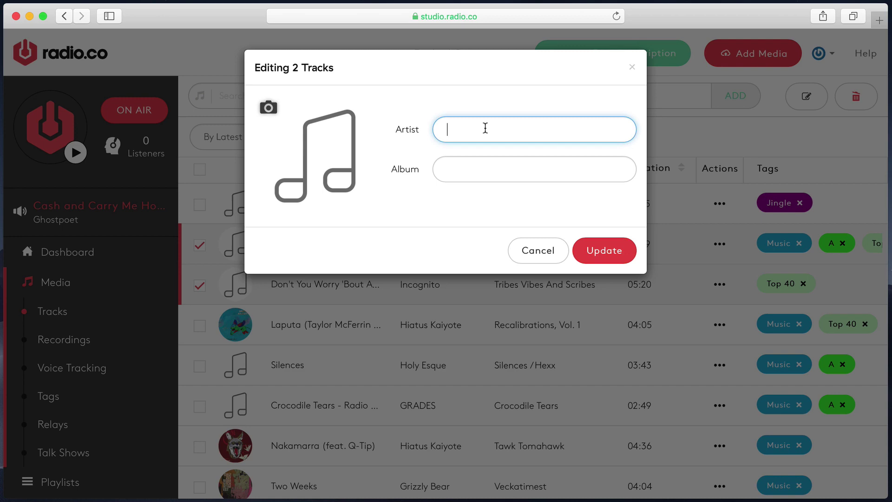
{"action": "left_click", "coordinate": [526, 176]}
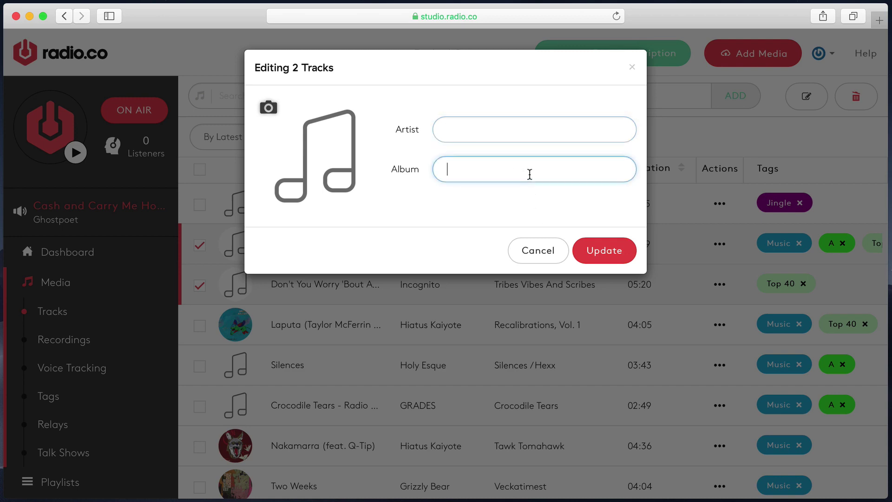
{"action": "left_click", "coordinate": [557, 246]}
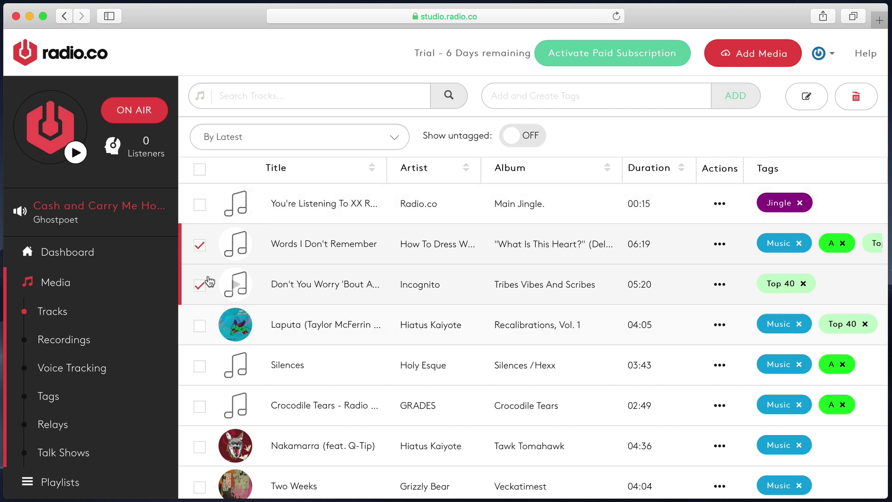
Tick only Words I Don't Remember and delete it, confirming the prompt.
{"action": "left_click", "coordinate": [201, 253]}
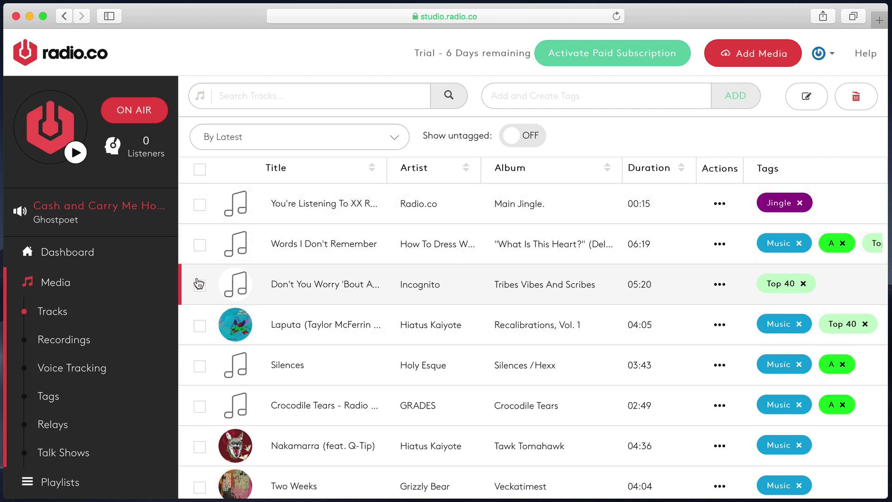
{"action": "left_click", "coordinate": [200, 283]}
{"action": "left_click", "coordinate": [200, 246]}
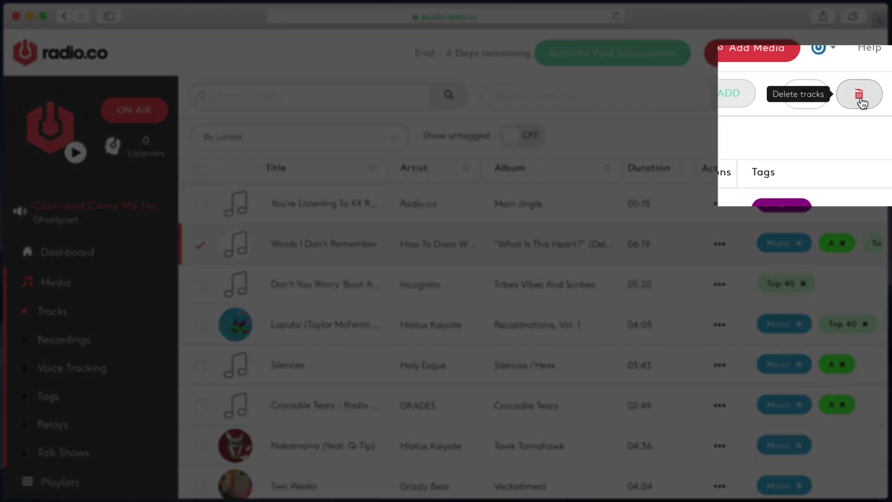
{"action": "left_click", "coordinate": [859, 99]}
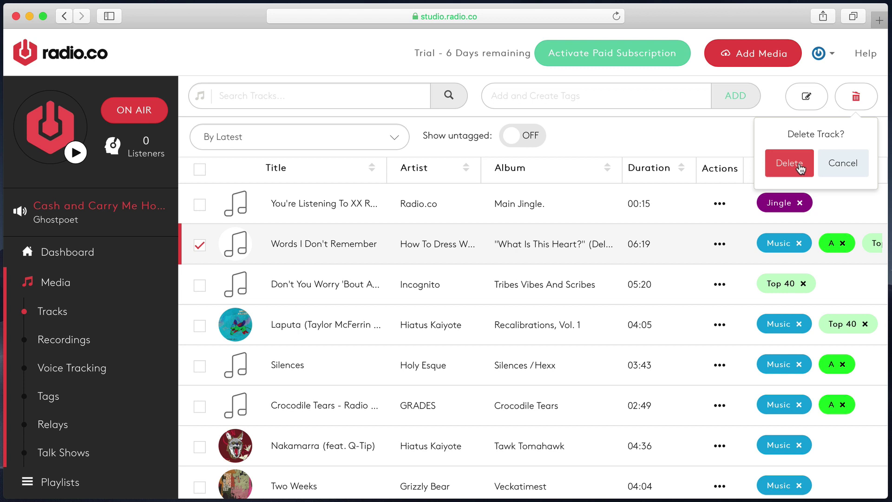
{"action": "left_click", "coordinate": [800, 169]}
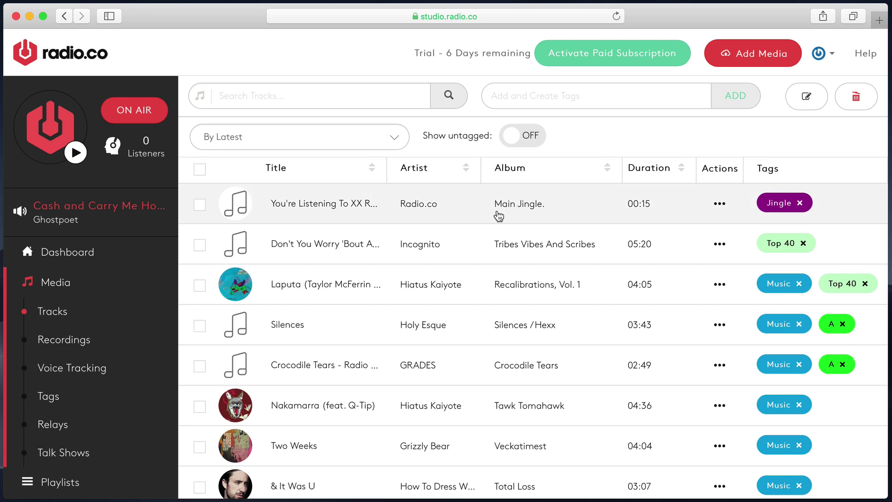
{"action": "scroll", "coordinate": [656, 251], "scroll_direction": "down", "scroll_amount": 5}
{"action": "scroll", "coordinate": [655, 257], "scroll_direction": "up", "scroll_amount": 5}
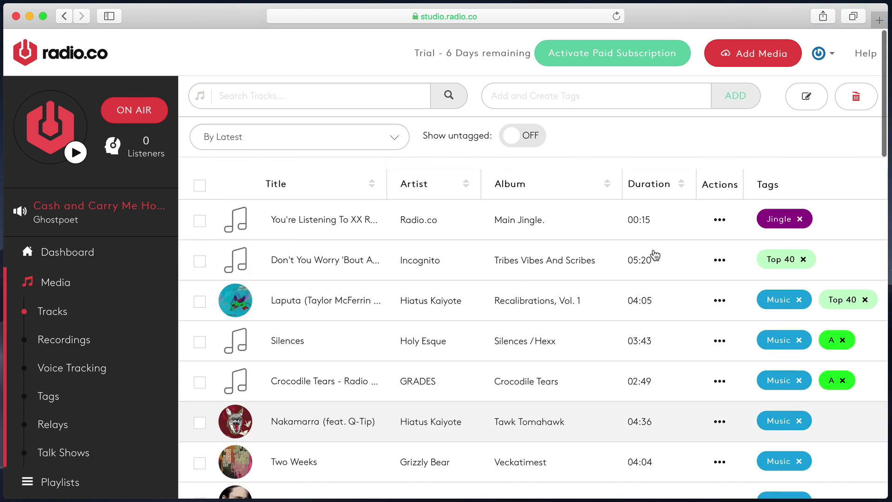